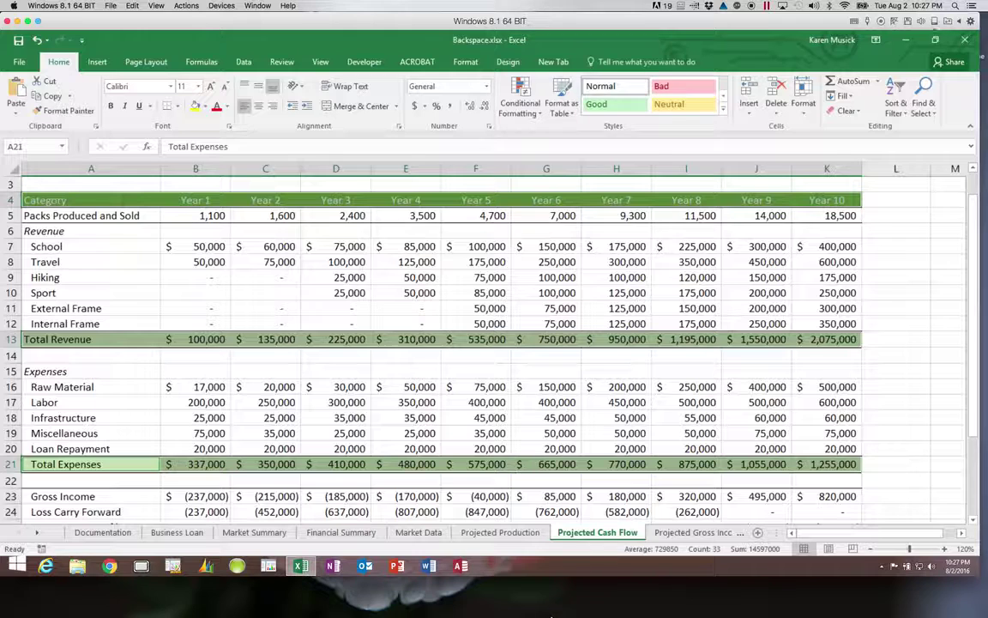
# Insert a 2-D stacked column chart from the year headings A4:K4 and the expense rows A16:K20
pyautogui.click(220, 448)
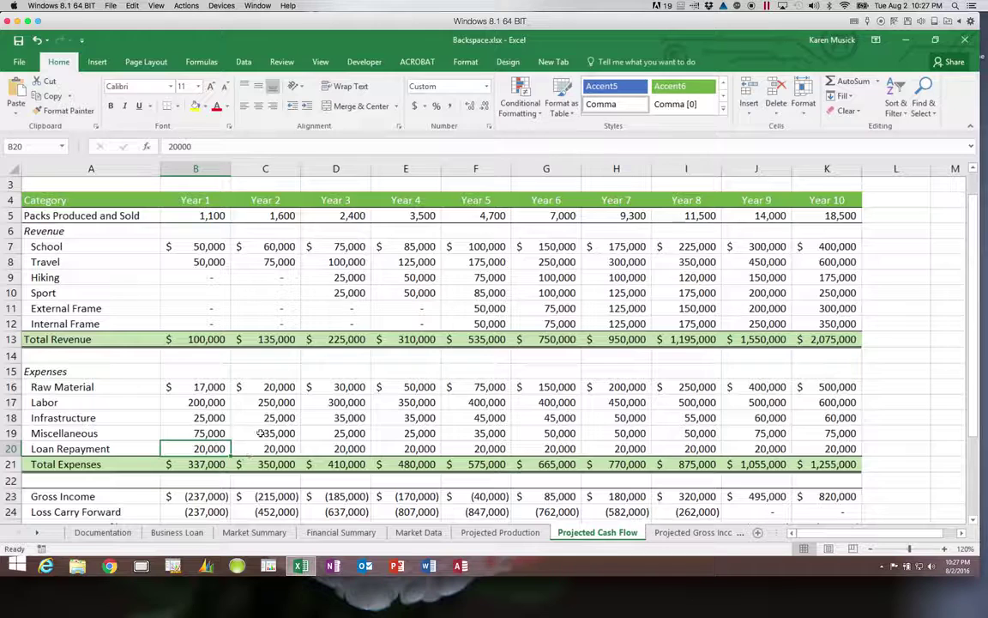
pyautogui.click(147, 196)
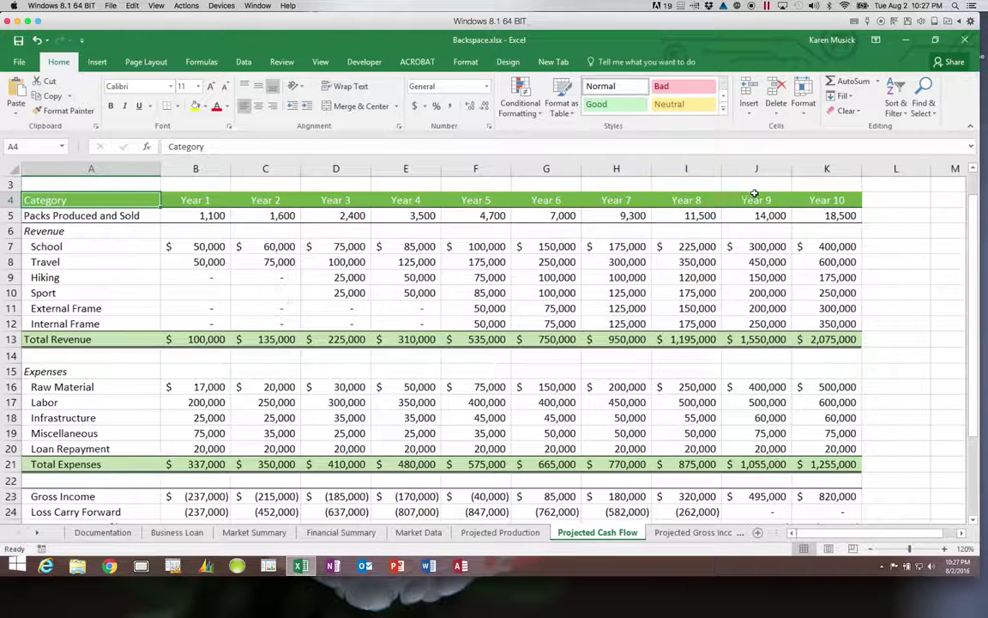
pyautogui.keyDown('shift'); pyautogui.click(823, 200); pyautogui.keyUp('shift')
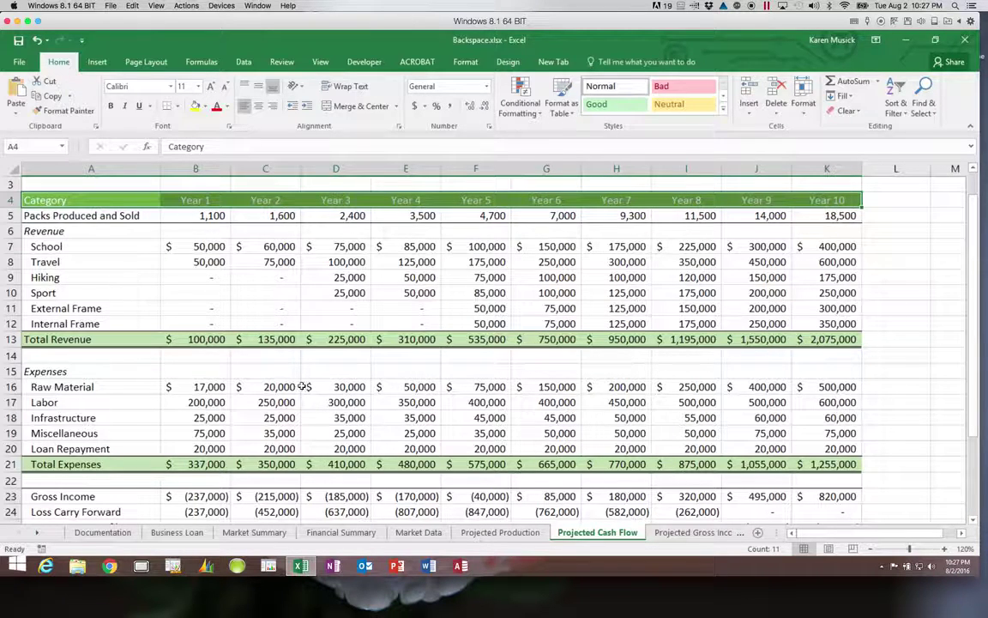
pyautogui.keyDown('ctrl'); pyautogui.click(116, 387); pyautogui.keyUp('ctrl')
pyautogui.moveTo(116, 387); pyautogui.dragTo(822, 448)
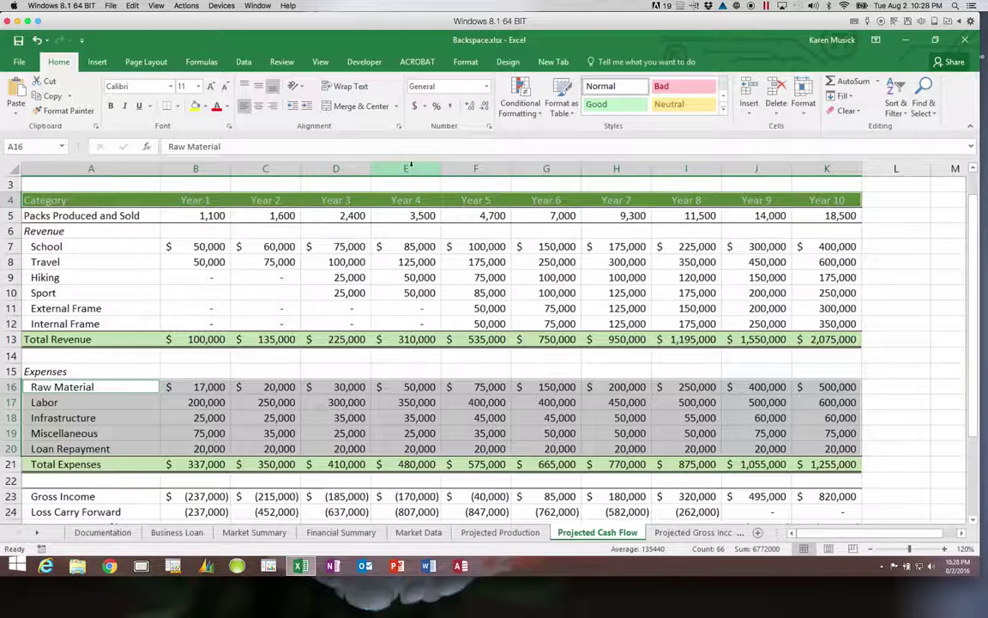
pyautogui.click(100, 63)
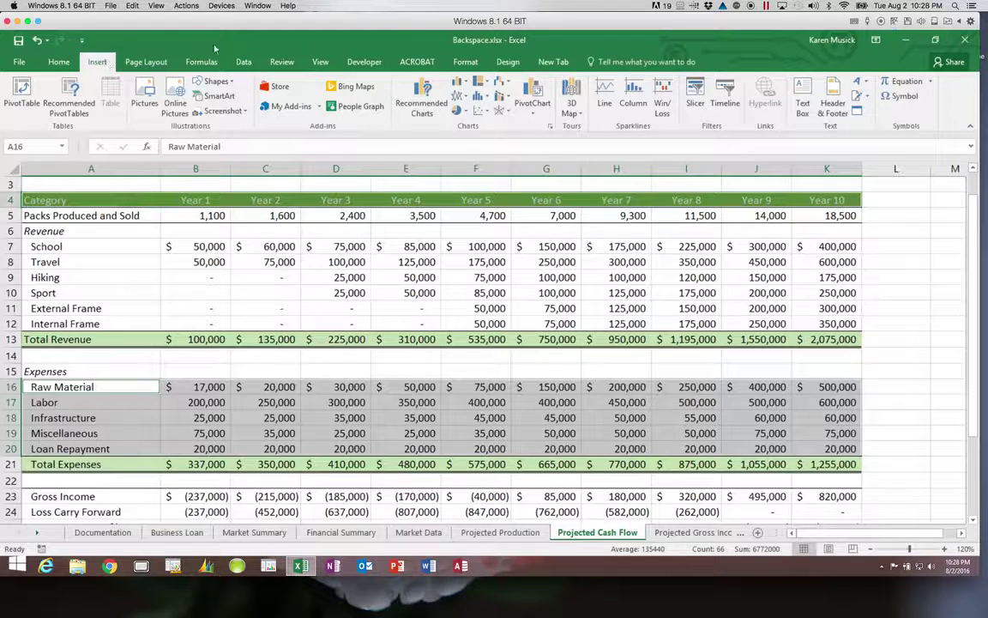
pyautogui.click(466, 83)
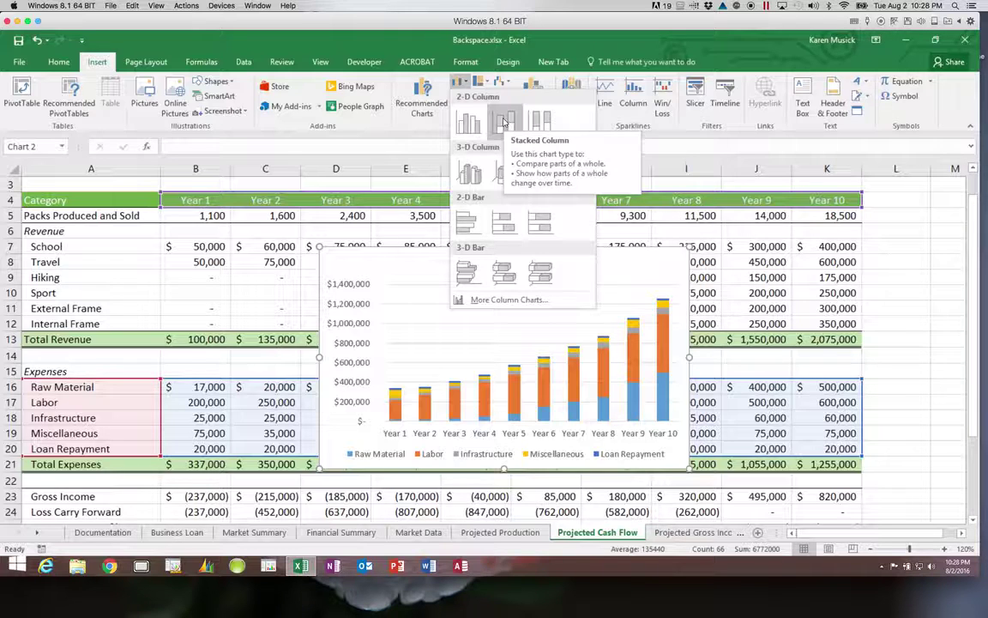
pyautogui.click(505, 123)
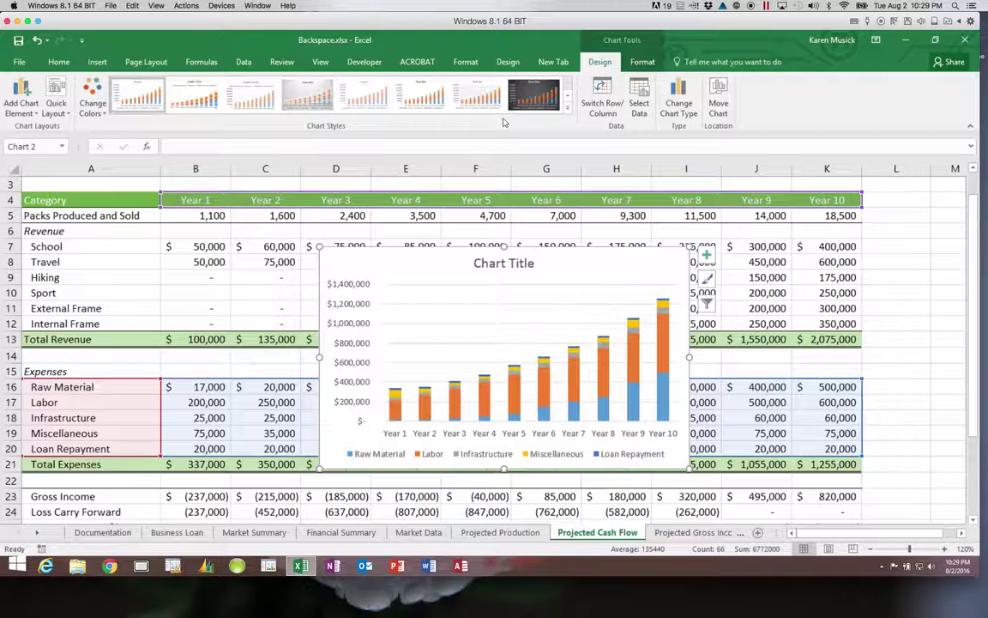
# Apply the last style in the chart style gallery, with the bold title, to the stacked column chart
pyautogui.click(706, 279)
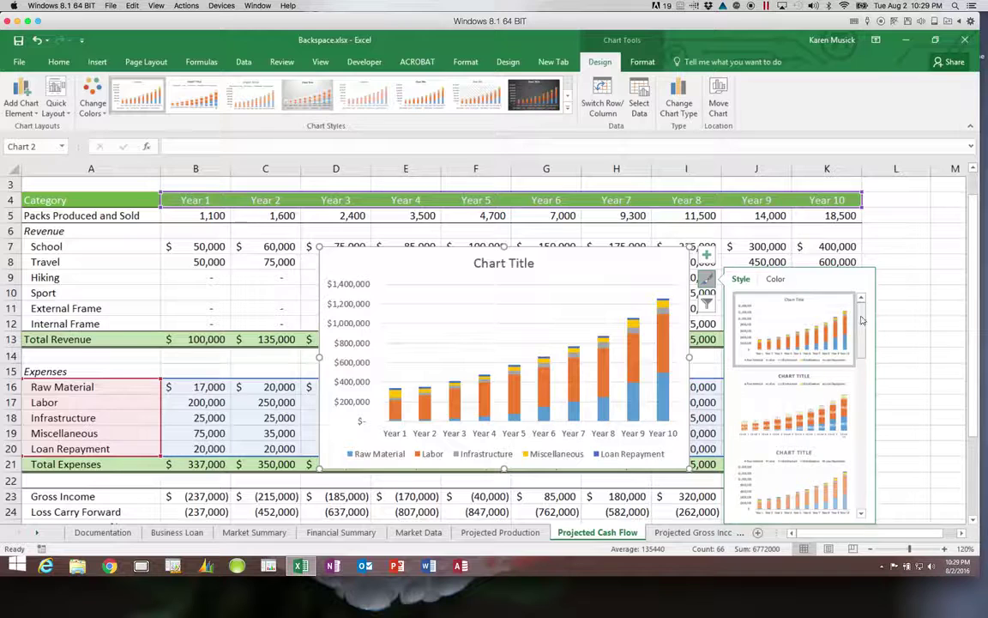
pyautogui.moveTo(863, 321); pyautogui.dragTo(854, 480)
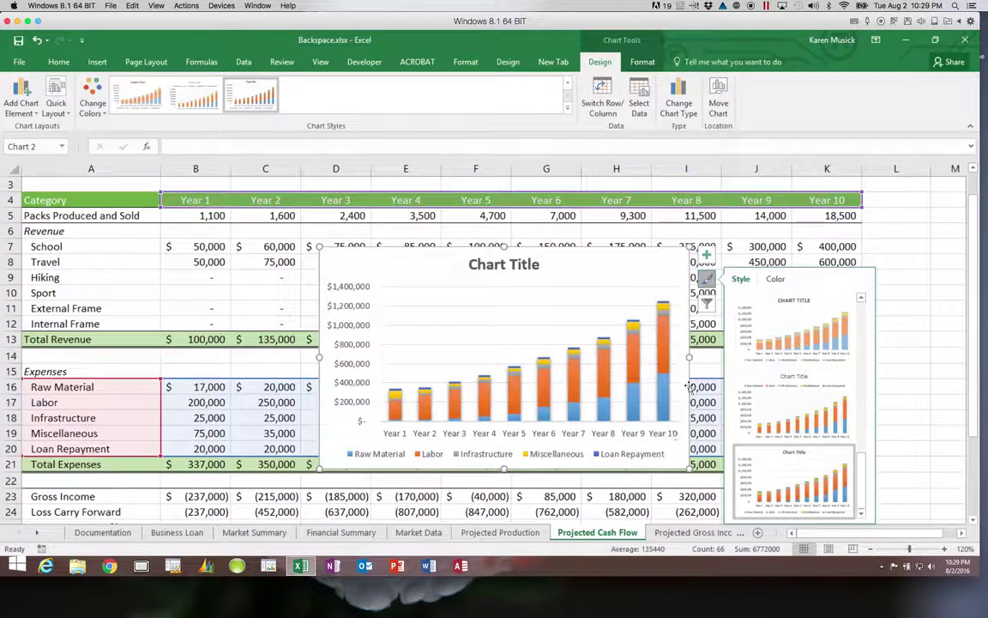
pyautogui.click(706, 279)
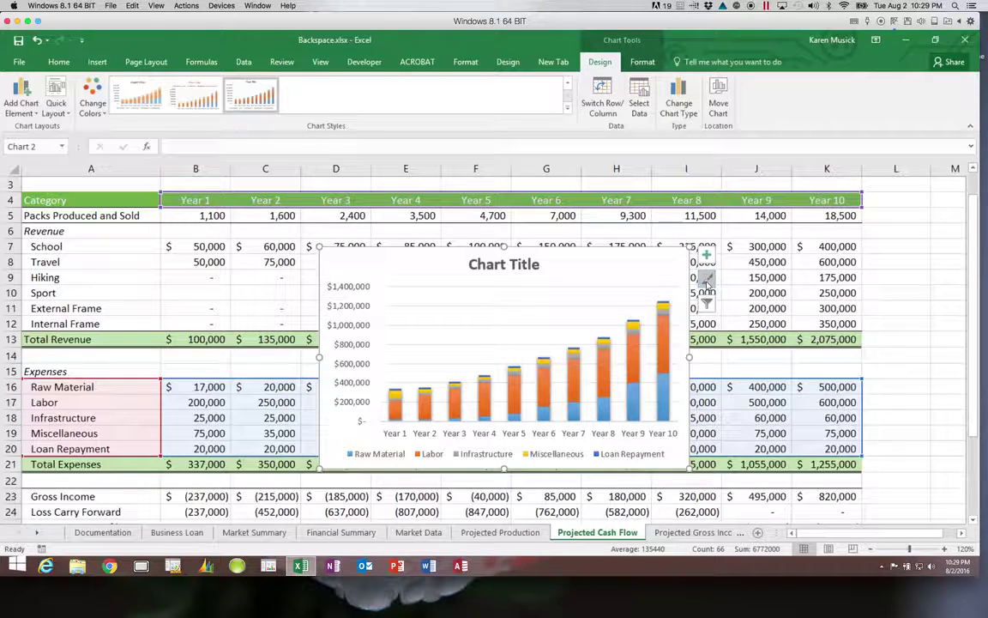
# Move the stacked column chart to the Financial Summary sheet as an embedded object
pyautogui.click(717, 103)
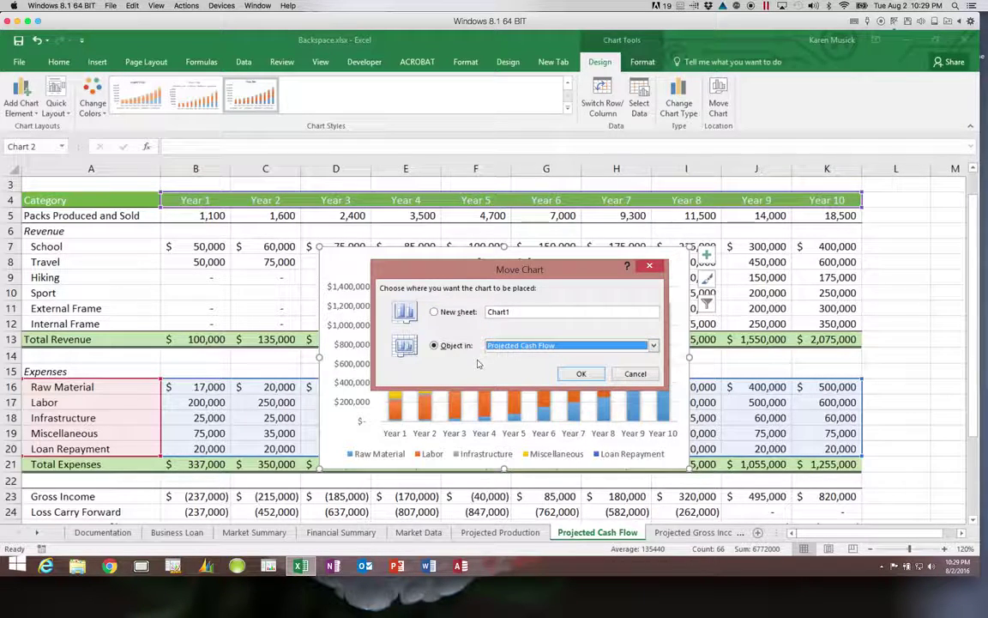
pyautogui.click(653, 345)
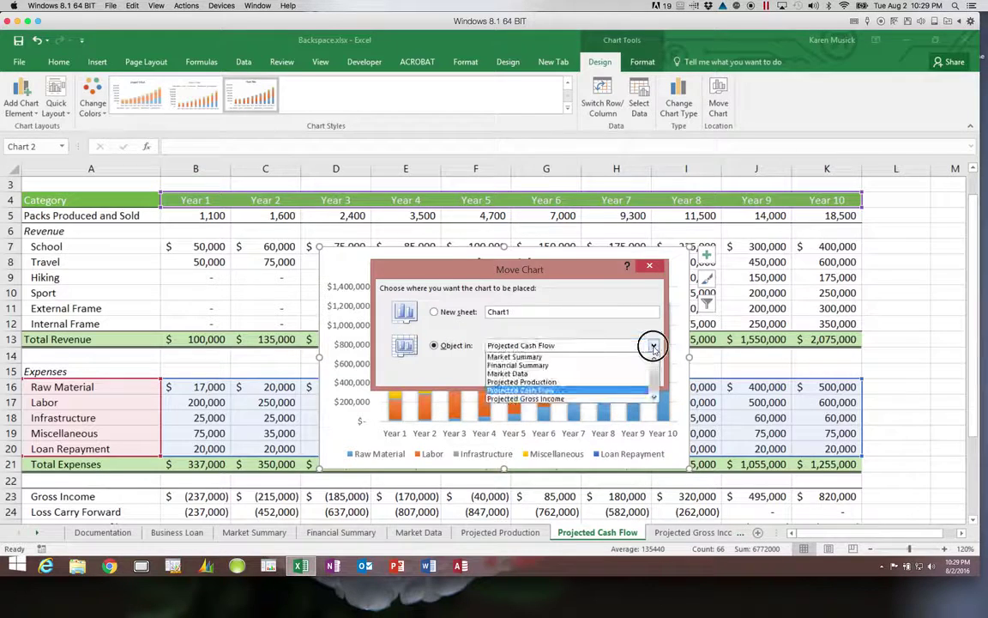
pyautogui.click(578, 366)
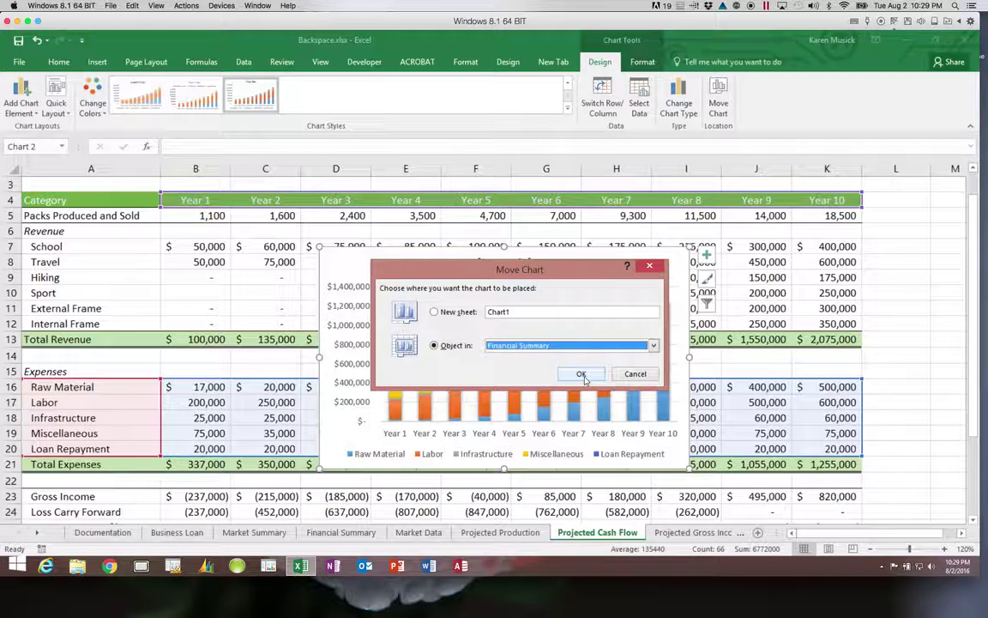
pyautogui.click(583, 378)
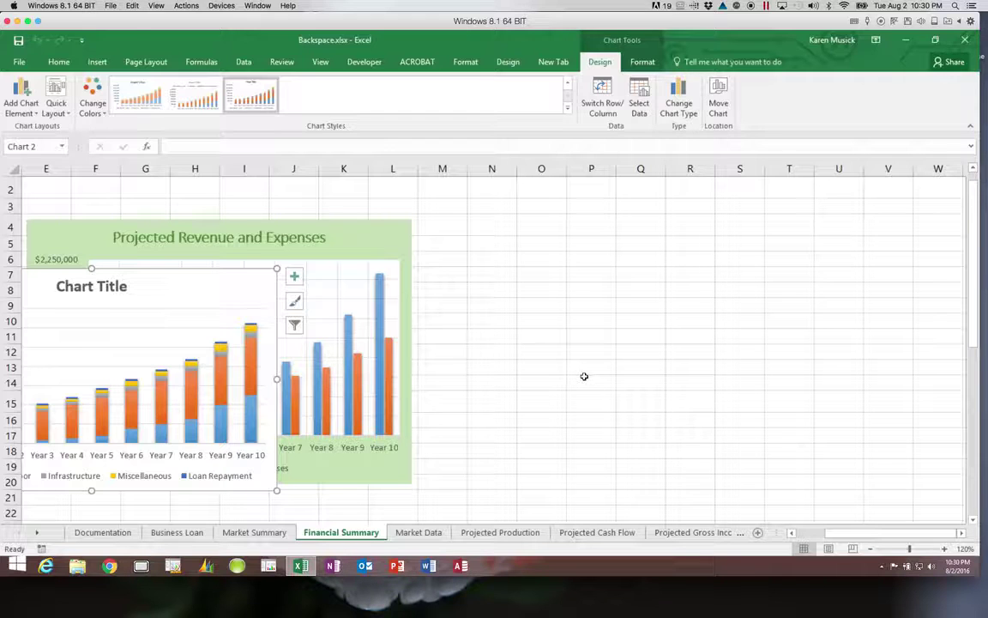
# Reposition the expenses chart below the Projected Revenue and Expenses chart, with its upper-left corner in cell E22
pyautogui.click(972, 521)
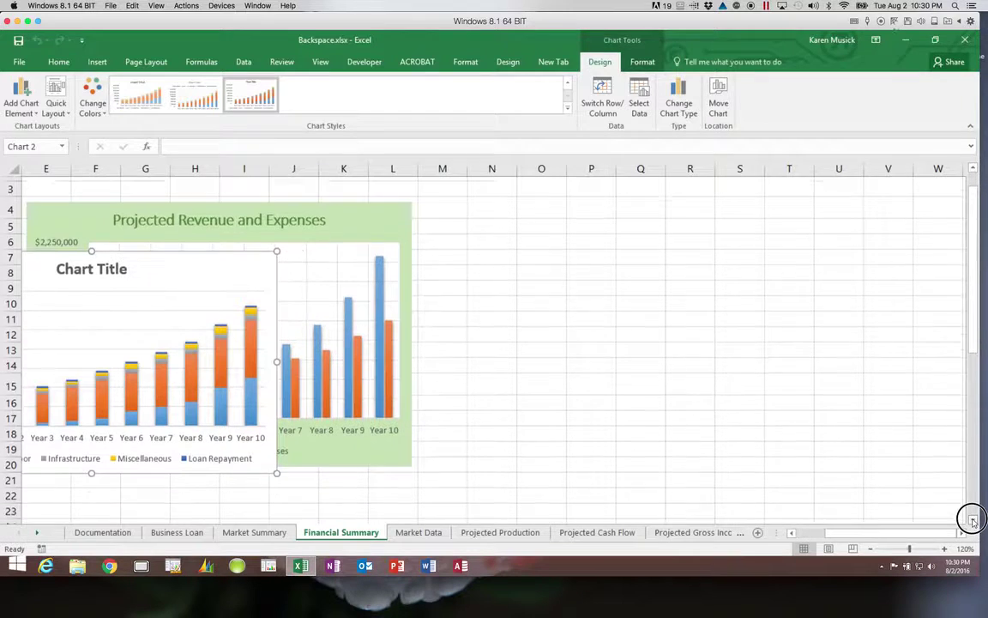
pyautogui.click(971, 521)
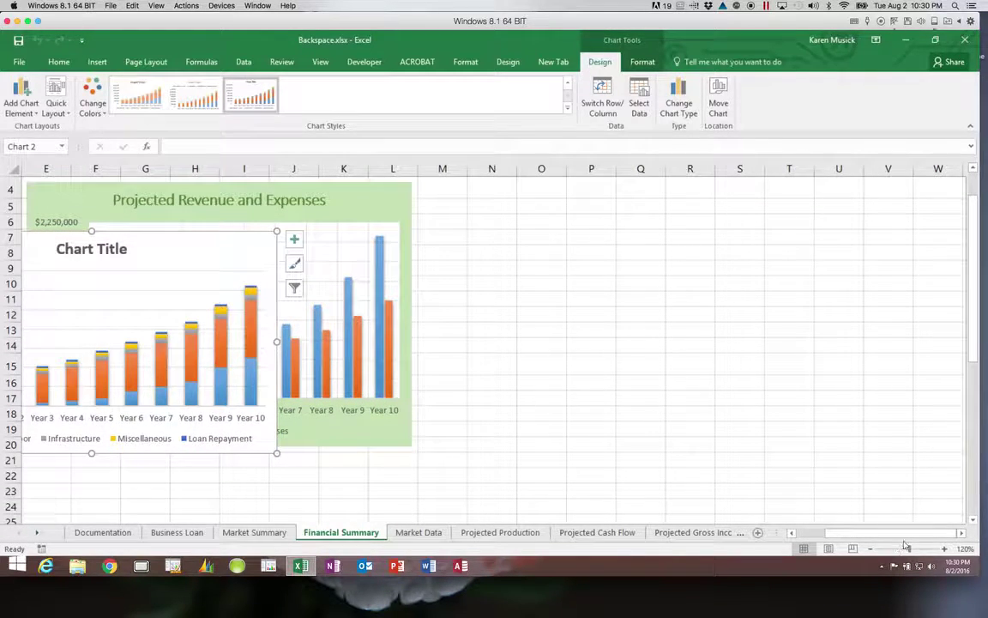
pyautogui.click(972, 520)
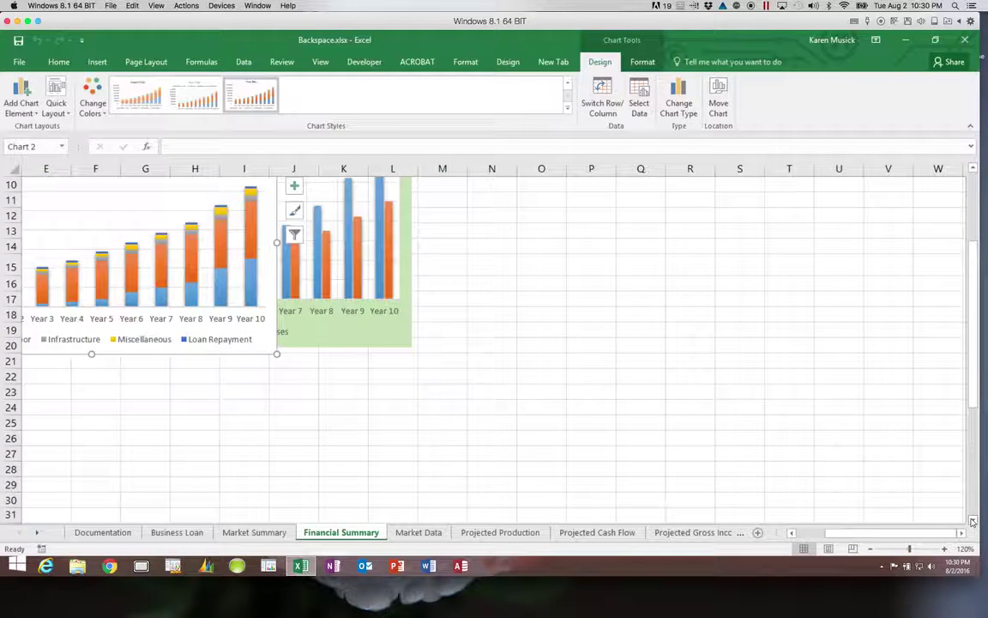
pyautogui.click(260, 332)
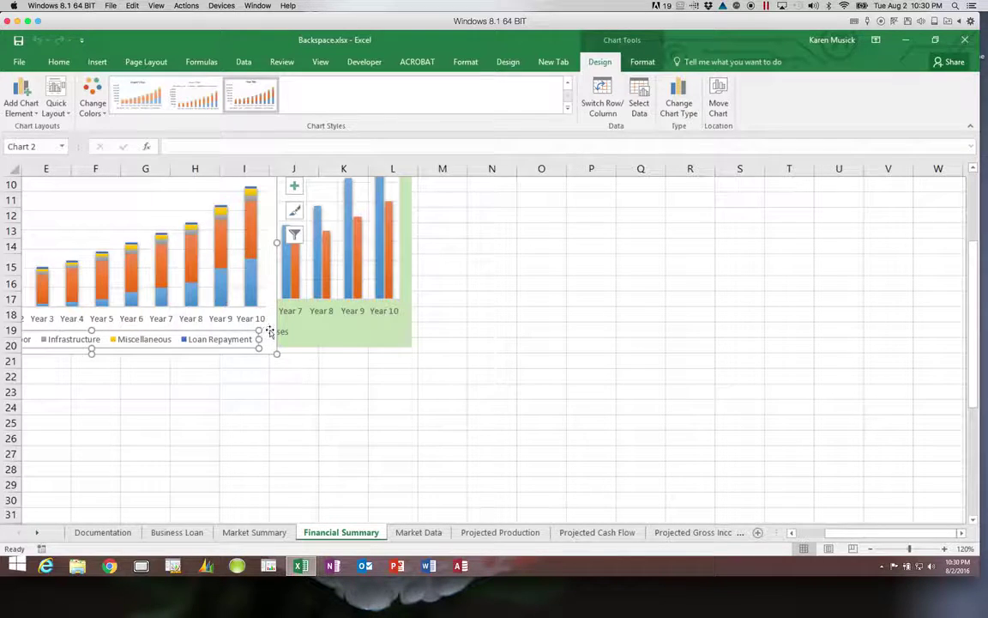
pyautogui.click(271, 330)
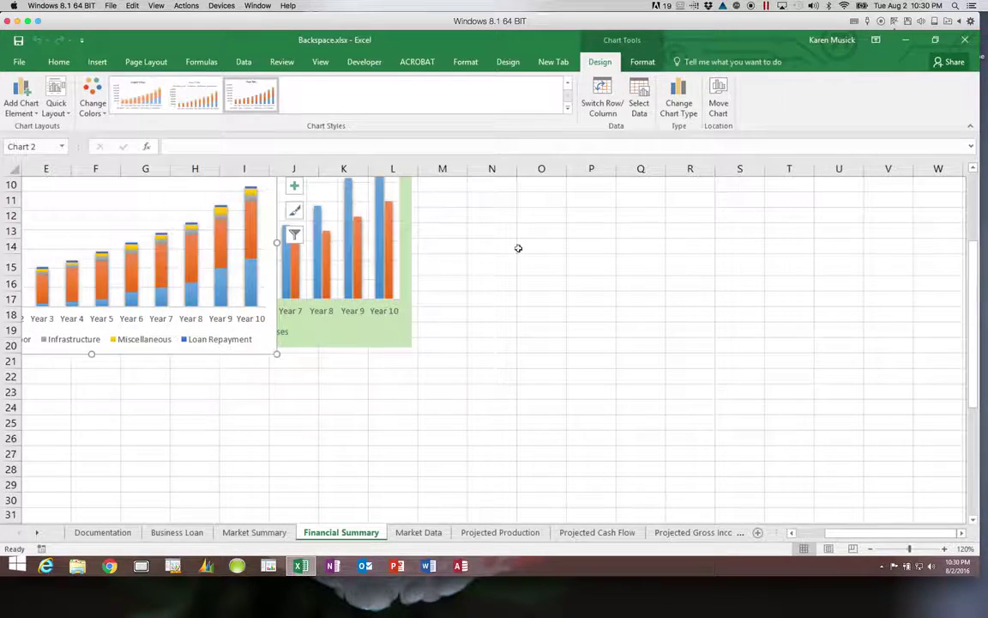
pyautogui.moveTo(974, 306); pyautogui.dragTo(973, 236)
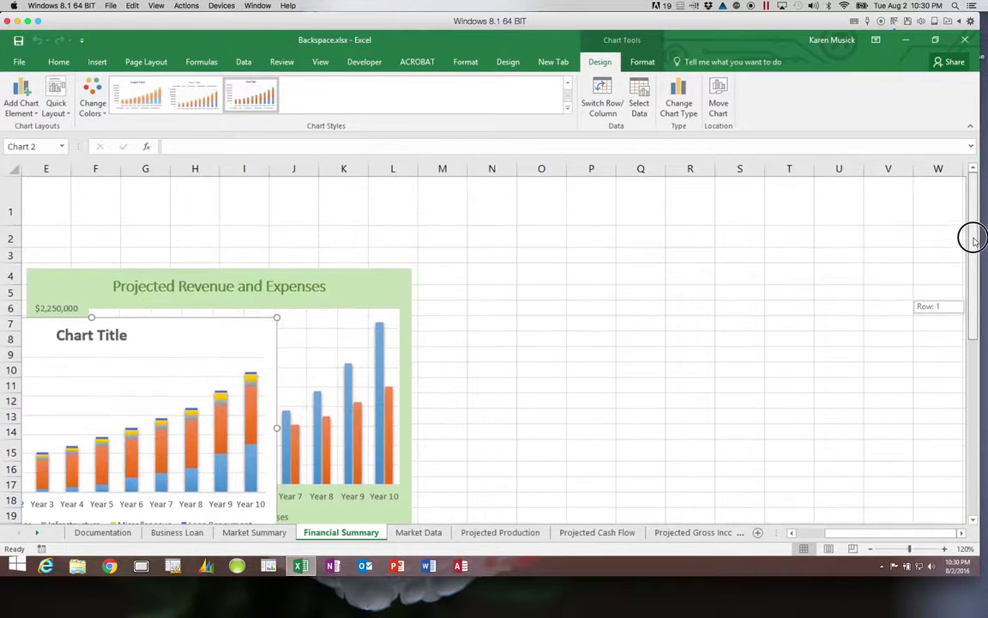
pyautogui.click(176, 336)
pyautogui.moveTo(176, 336); pyautogui.dragTo(291, 418)
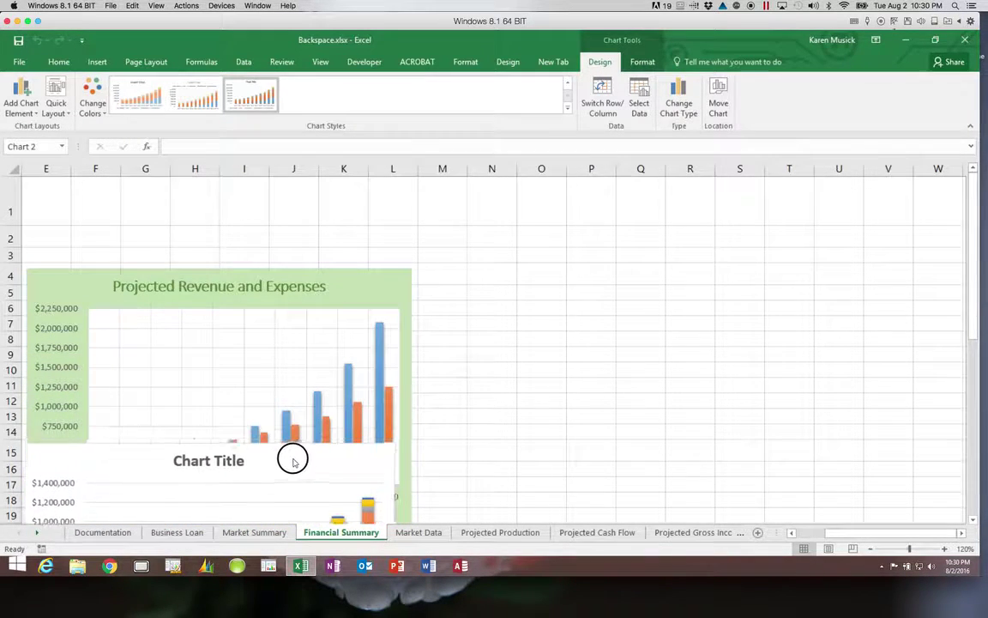
pyautogui.moveTo(294, 526); pyautogui.dragTo(296, 505)
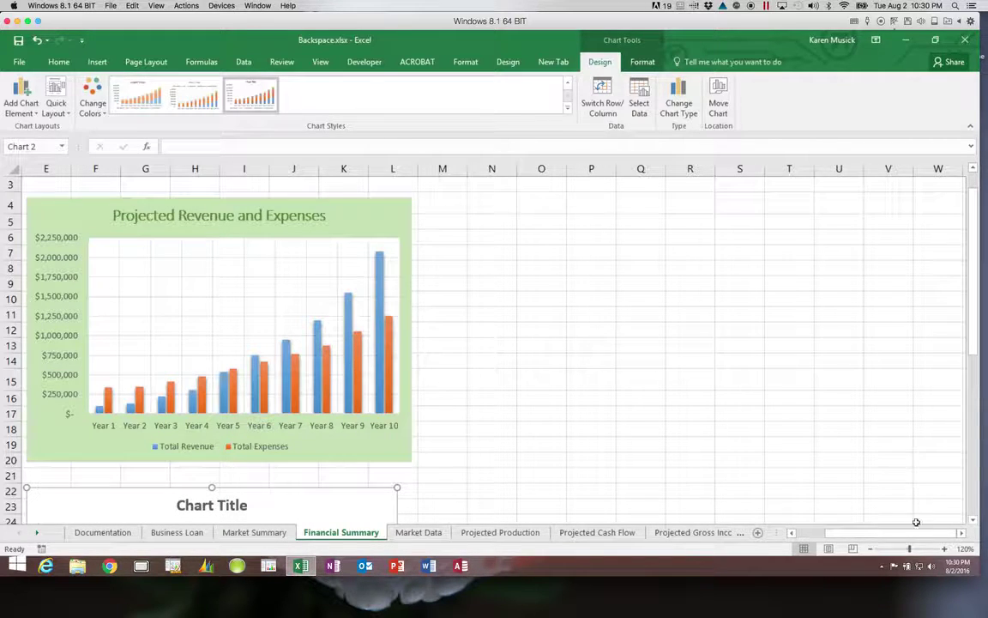
# Resize the expenses chart to about 5.18" wide by 3.41" high so it spans E22:L38, matching the chart above
pyautogui.click(972, 520)
pyautogui.moveTo(972, 520); pyautogui.dragTo(972, 521)
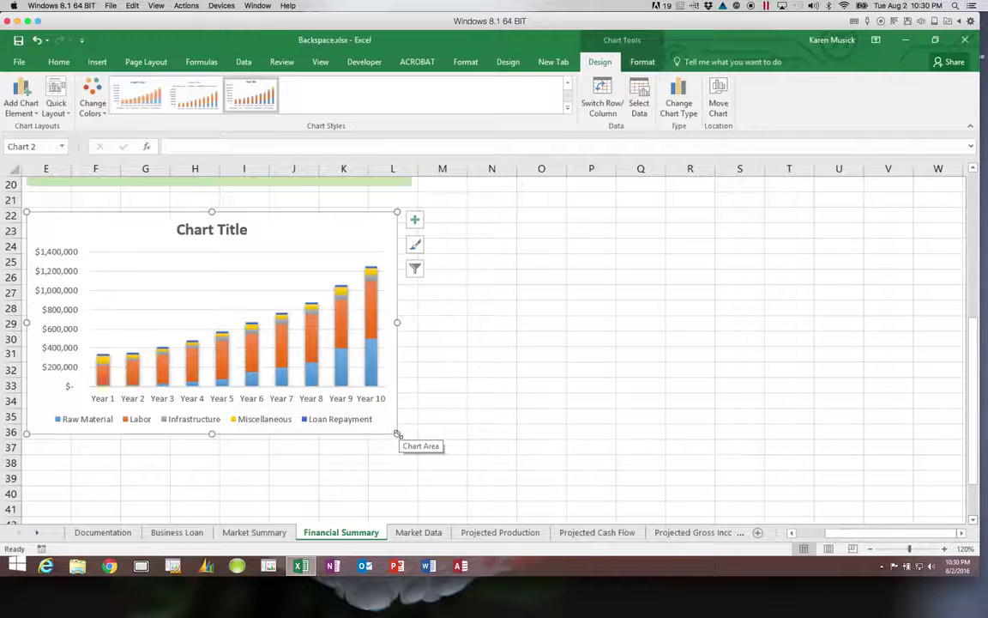
pyautogui.moveTo(397, 434); pyautogui.dragTo(411, 465)
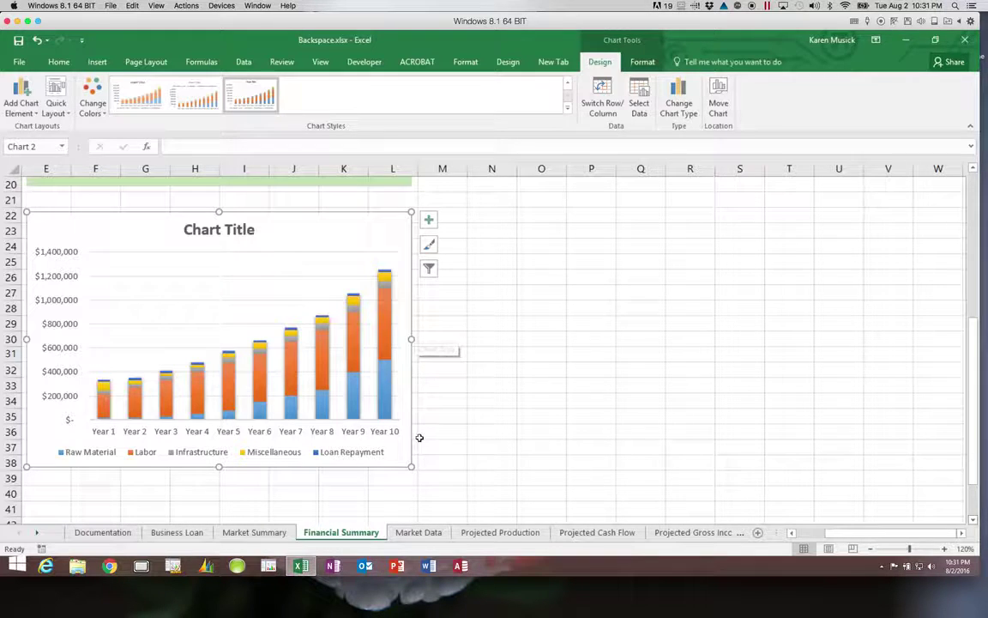
pyautogui.moveTo(412, 466); pyautogui.dragTo(409, 464)
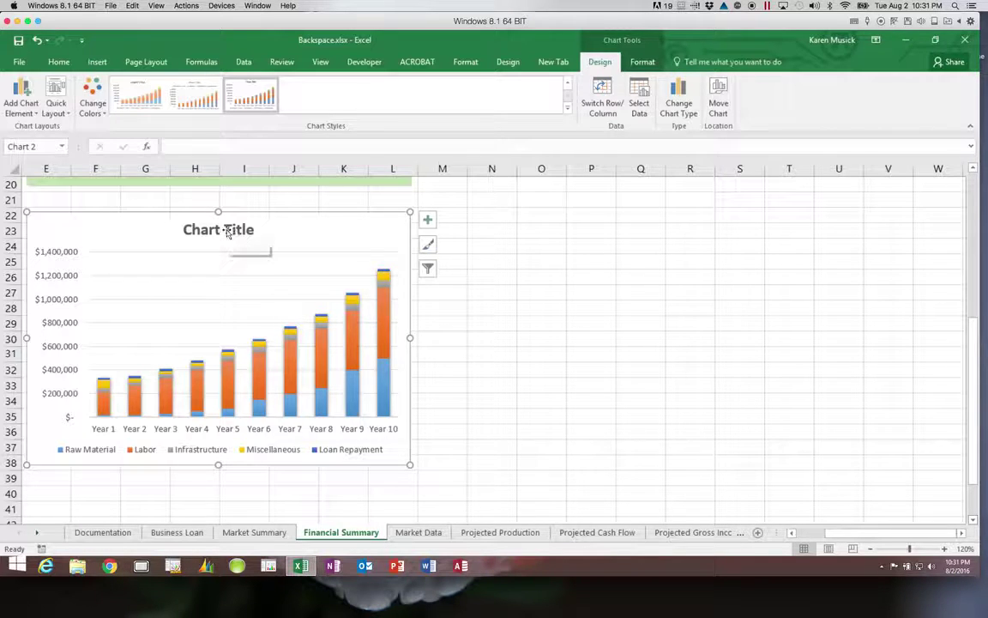
# Set the chart title to "Breakdown of Business Expenses"
pyautogui.click(227, 231)
pyautogui.write('Break')
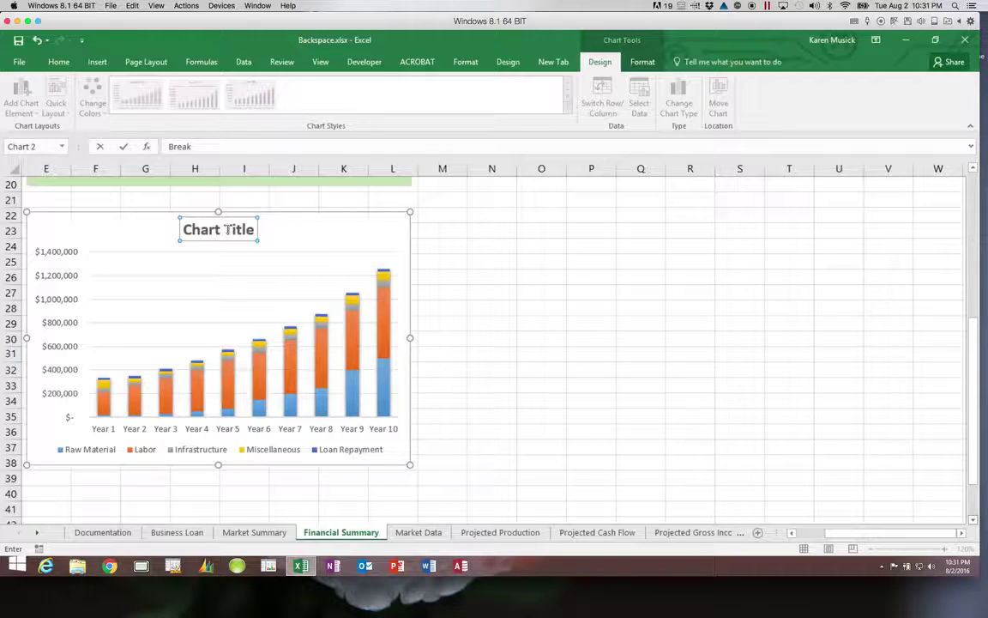
pyautogui.write('down')
pyautogui.write('Of')
pyautogui.press('BackSpace')
pyautogui.press('BackSpace')
pyautogui.write('of Business Expenses')
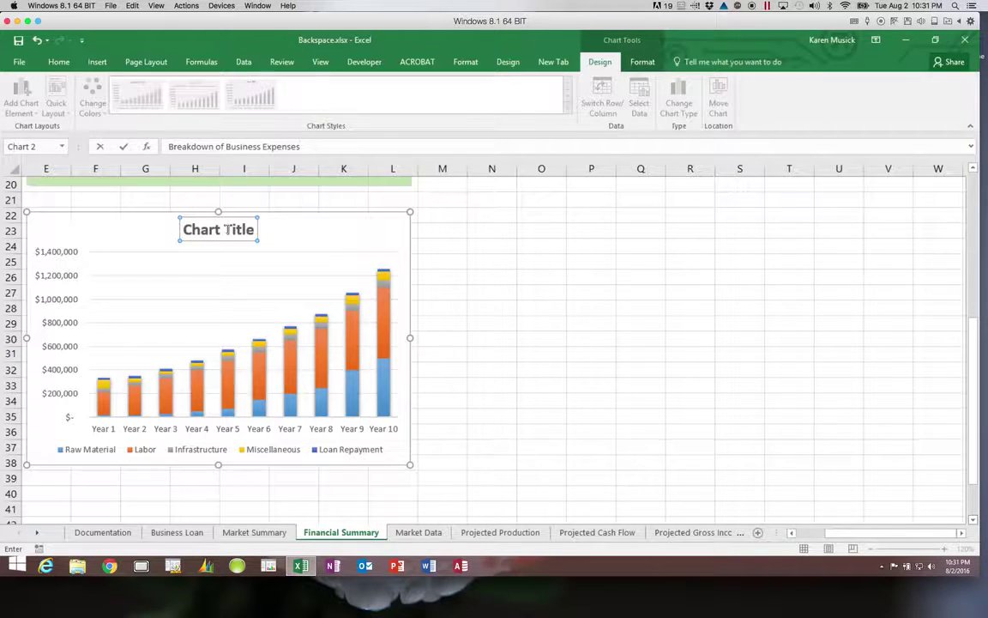
pyautogui.press('Return')
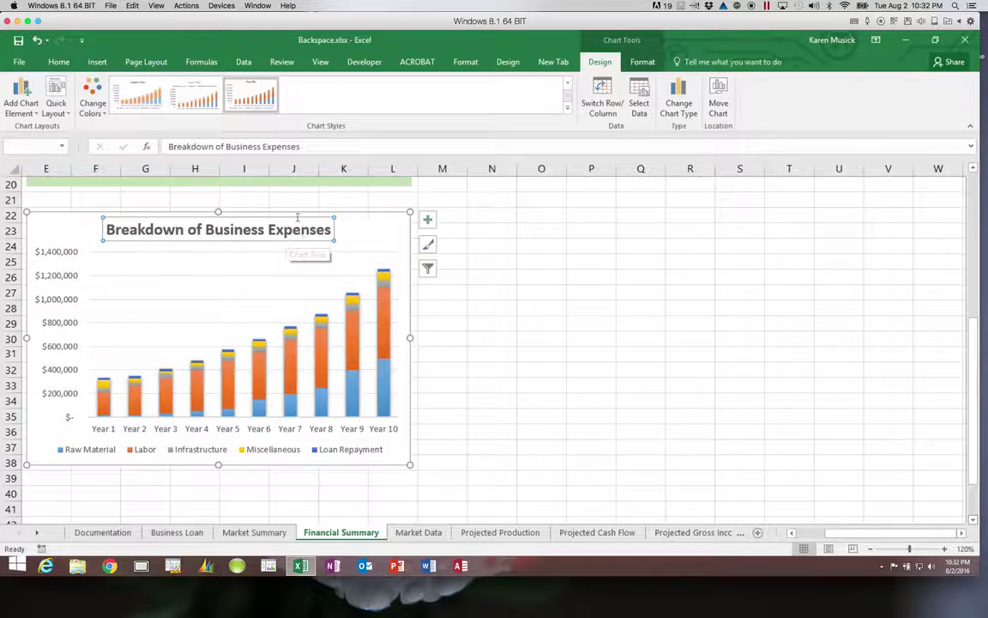
# Format the chart title in Calibri Light (Headings) with a darker green theme font color
pyautogui.click(59, 62)
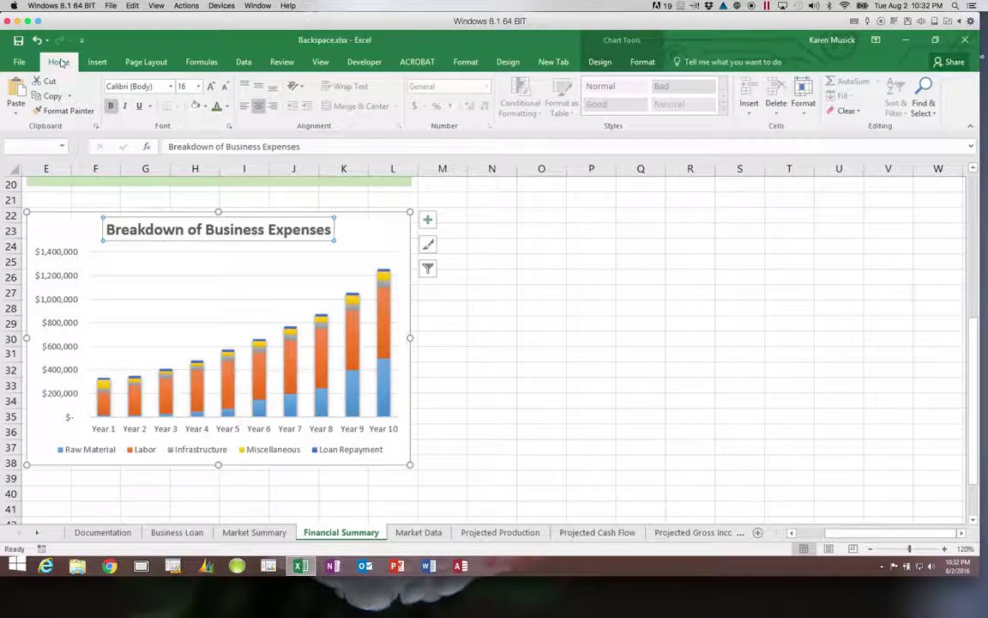
pyautogui.click(172, 89)
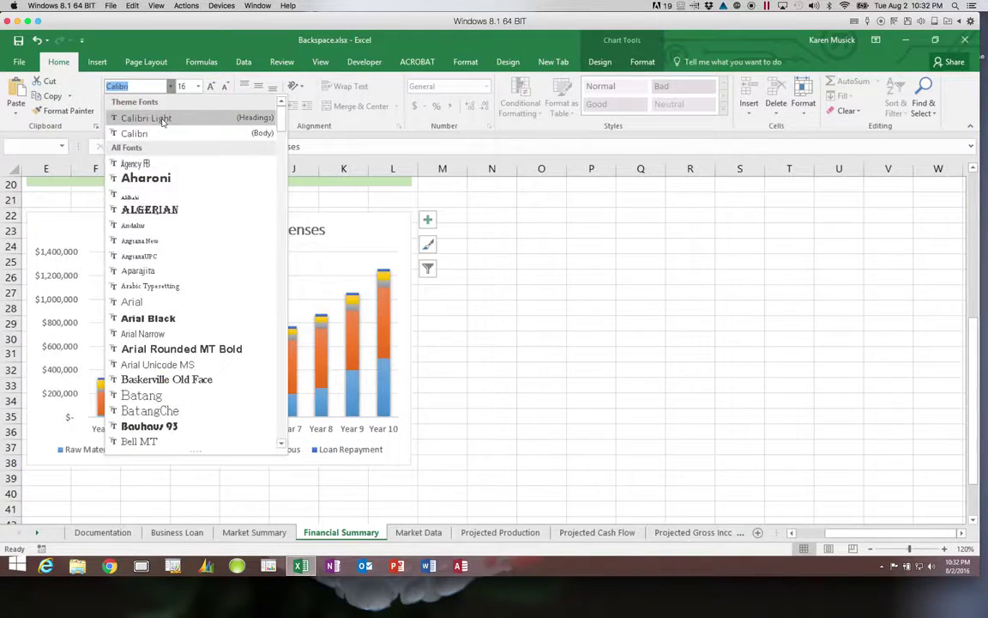
pyautogui.click(146, 119)
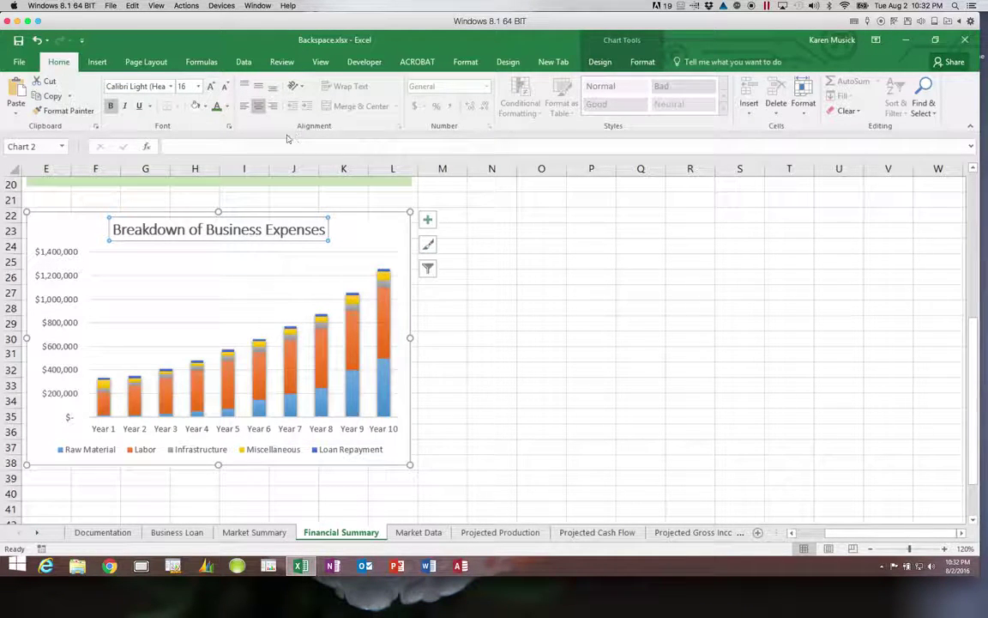
pyautogui.click(226, 106)
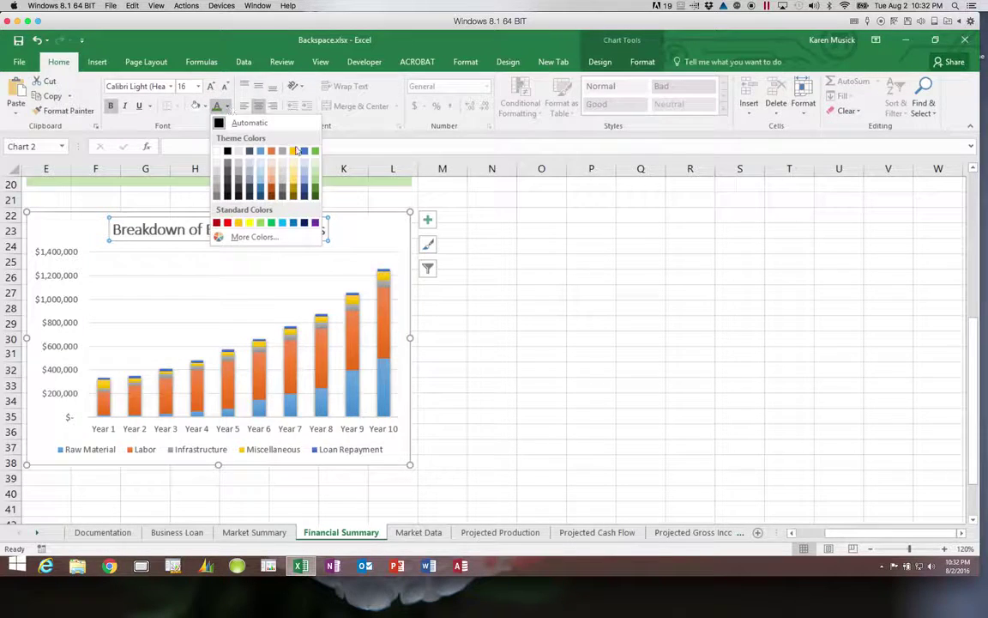
pyautogui.click(315, 190)
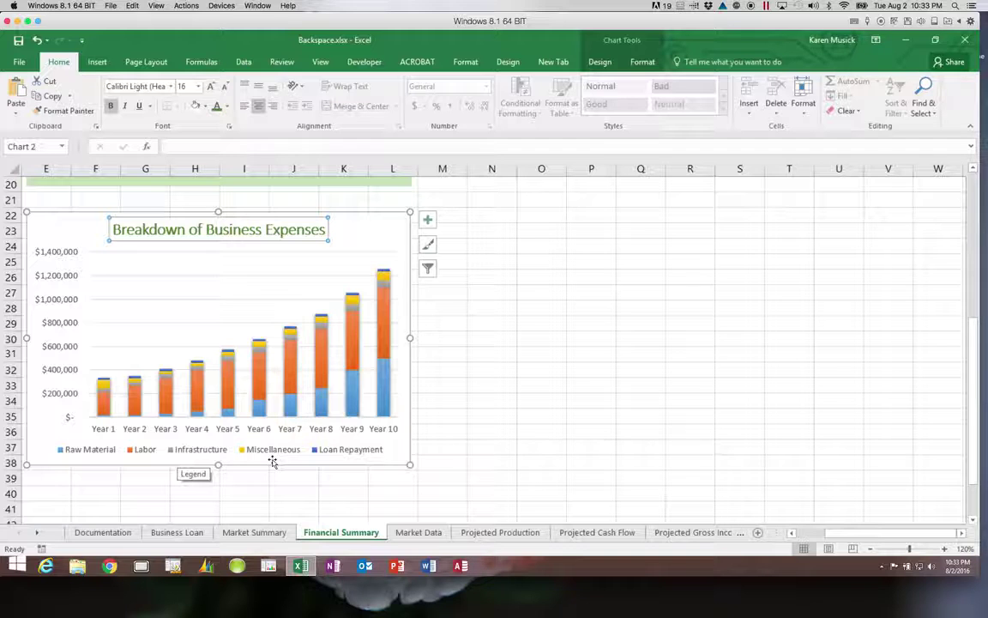
# Fill the chart area of the business expenses chart with the second-lightest tint of the green theme color
pyautogui.click(376, 234)
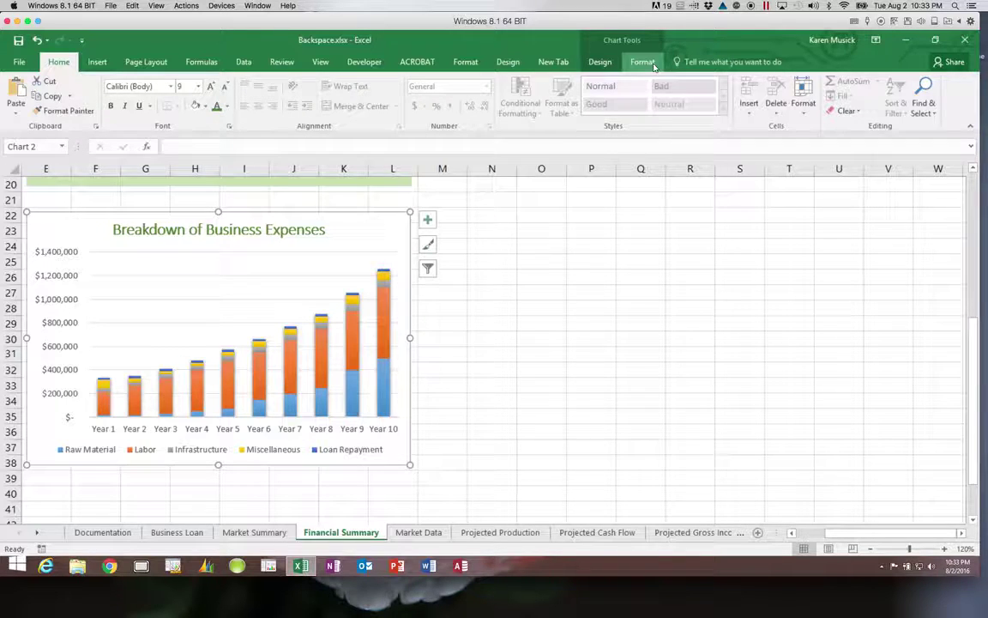
pyautogui.click(652, 65)
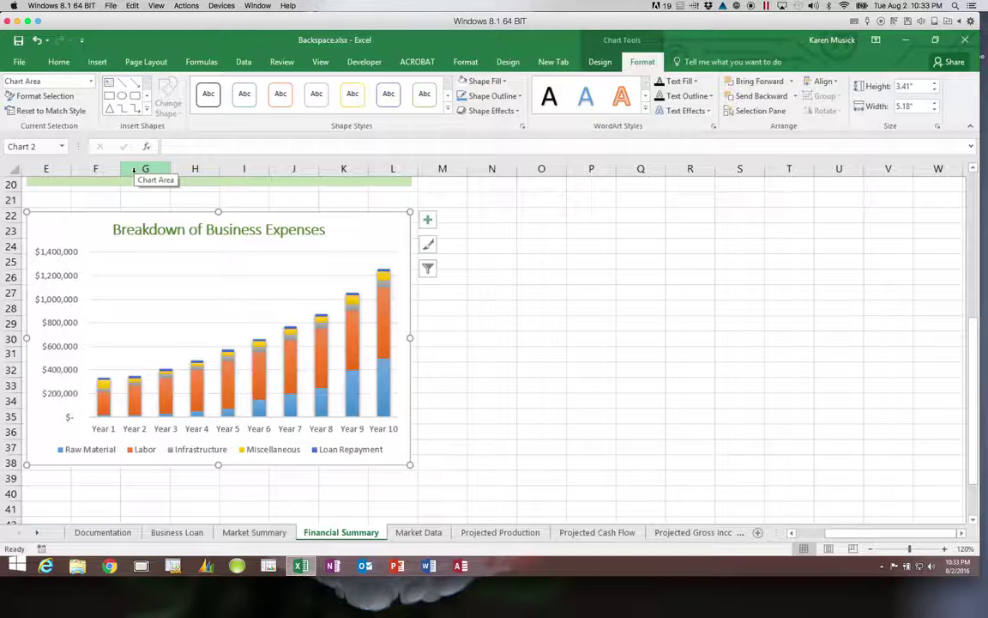
pyautogui.click(506, 82)
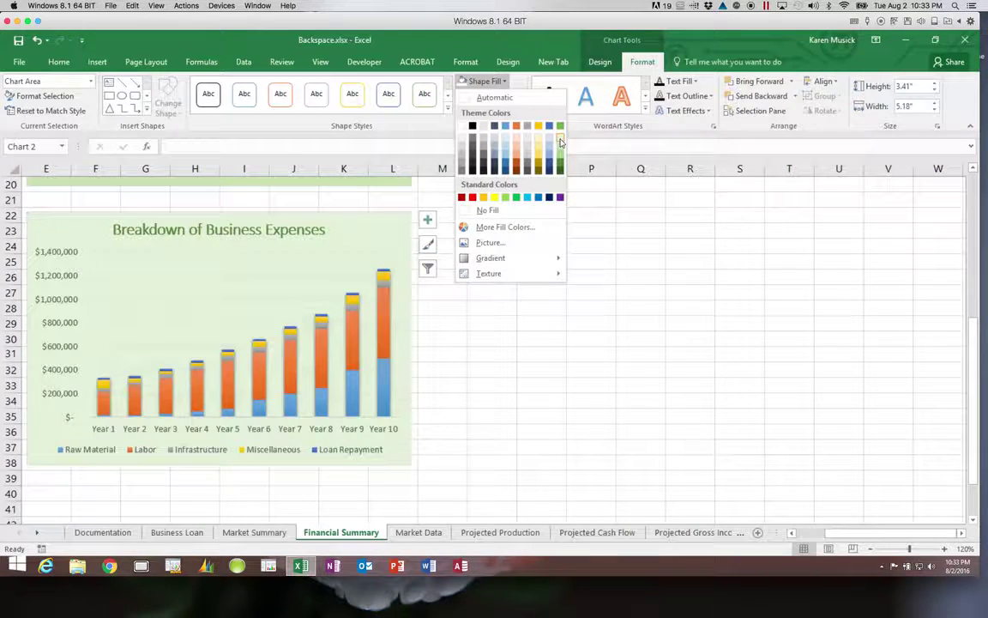
pyautogui.click(561, 146)
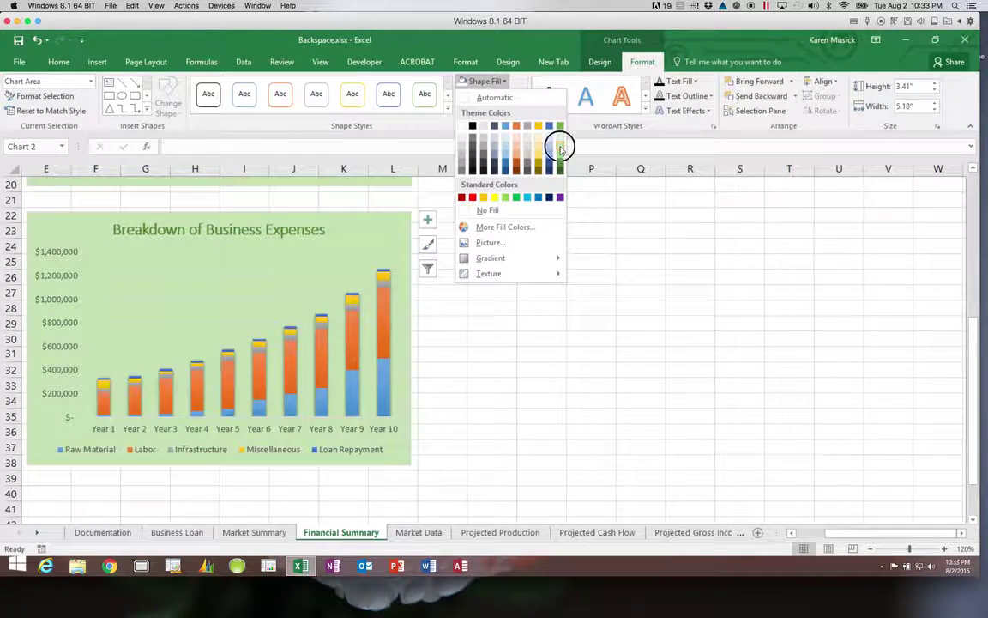
# Set the plot area's shape fill to Automatic so the background behind the columns is white
pyautogui.click(235, 291)
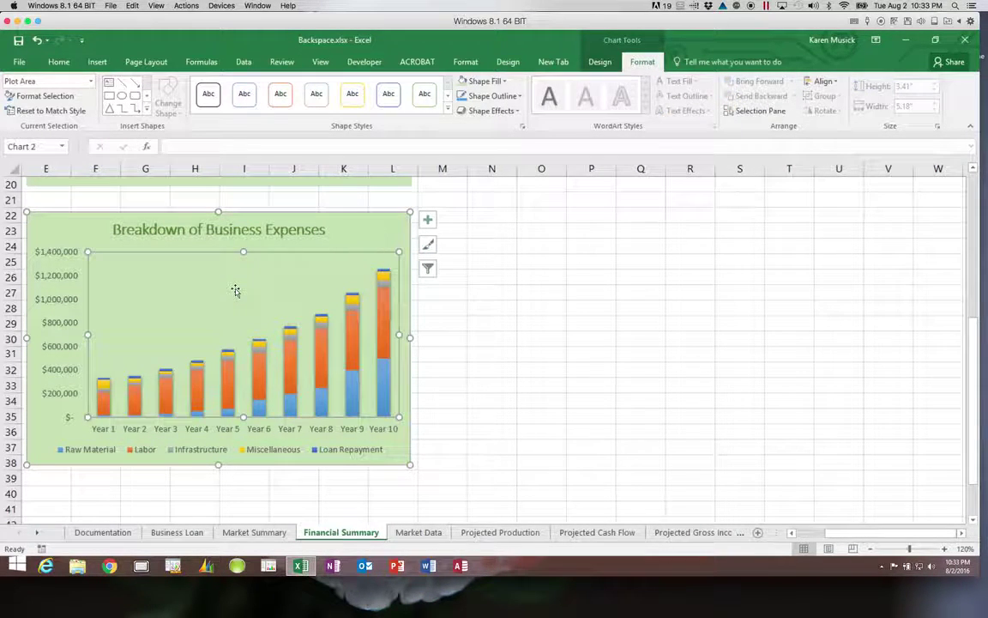
pyautogui.click(91, 82)
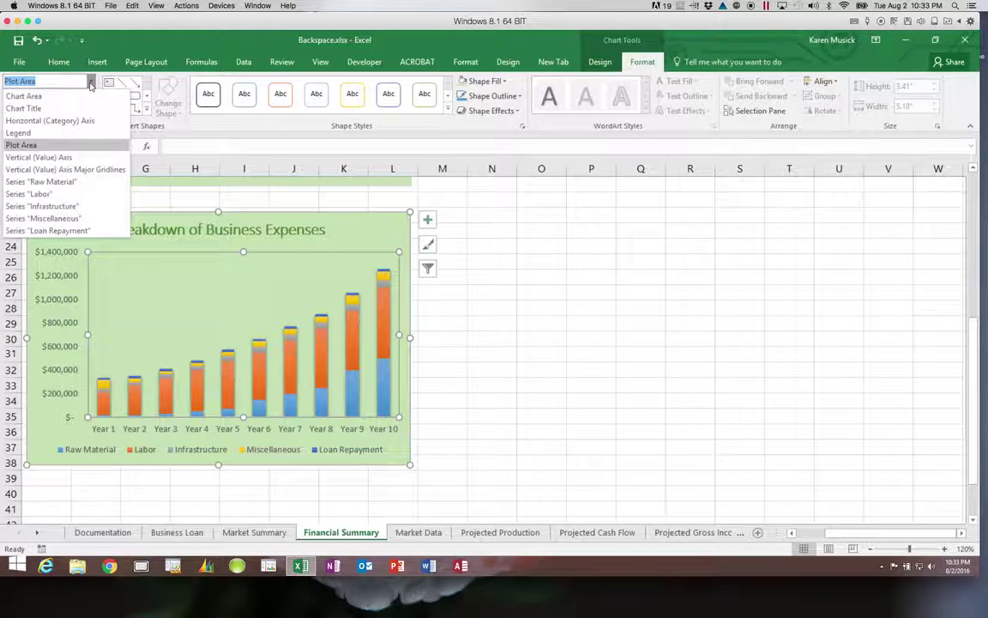
pyautogui.click(36, 148)
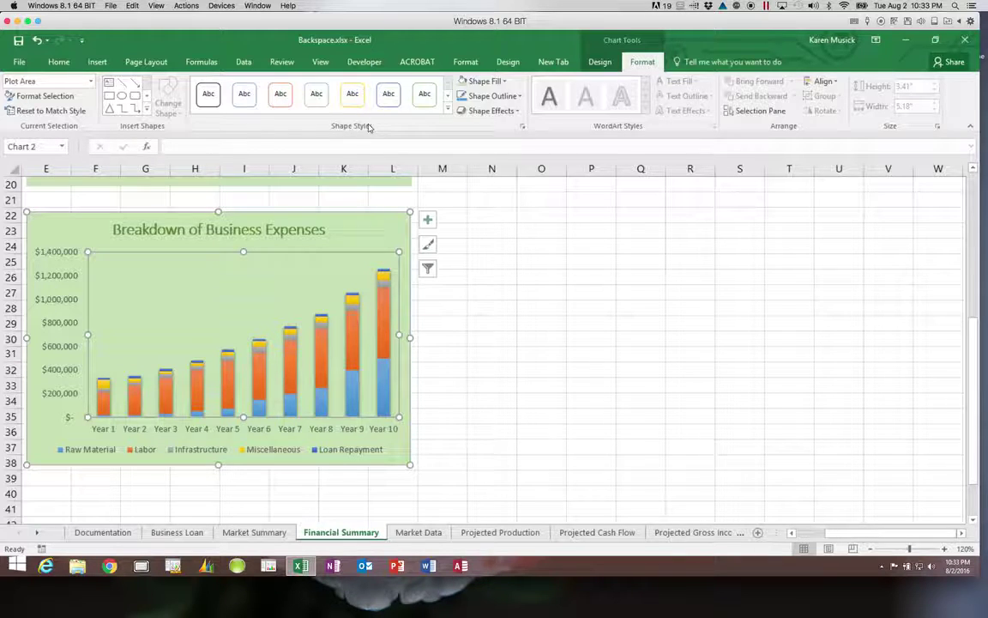
pyautogui.click(477, 82)
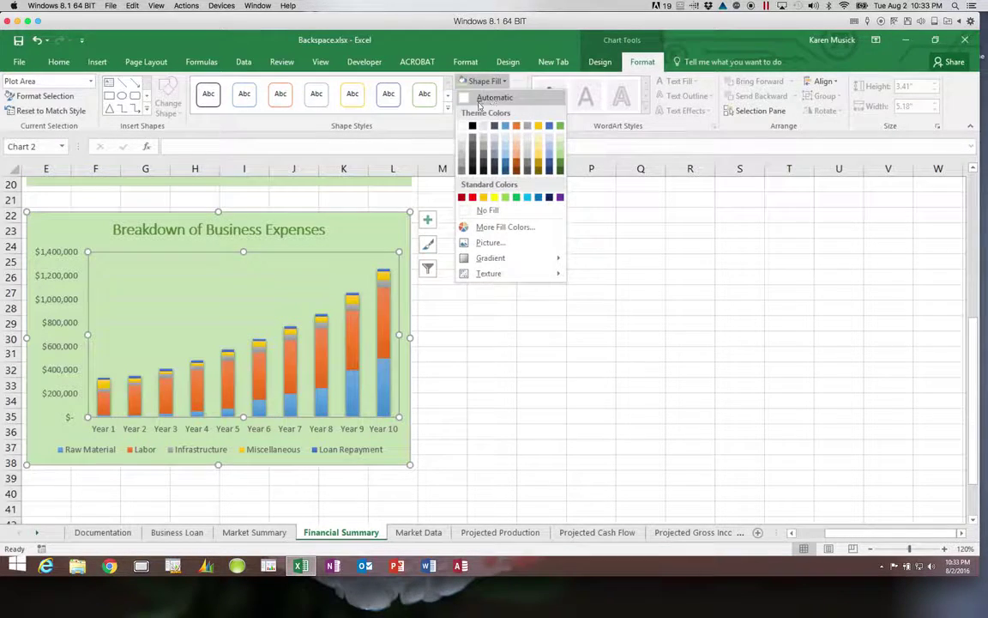
pyautogui.click(480, 98)
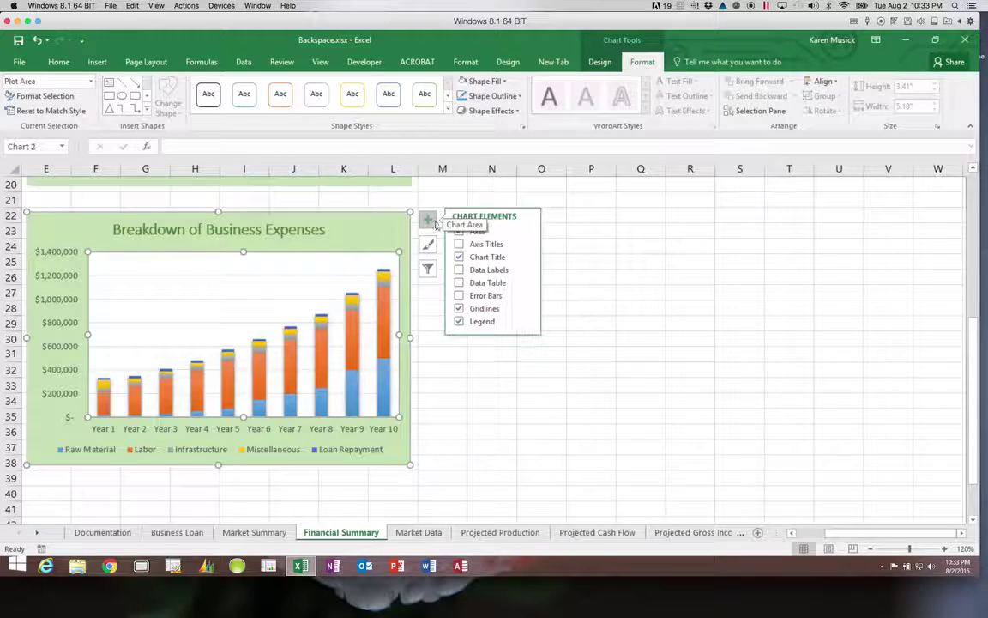
# Add primary major vertical gridlines to the business expenses chart
pyautogui.click(527, 308)
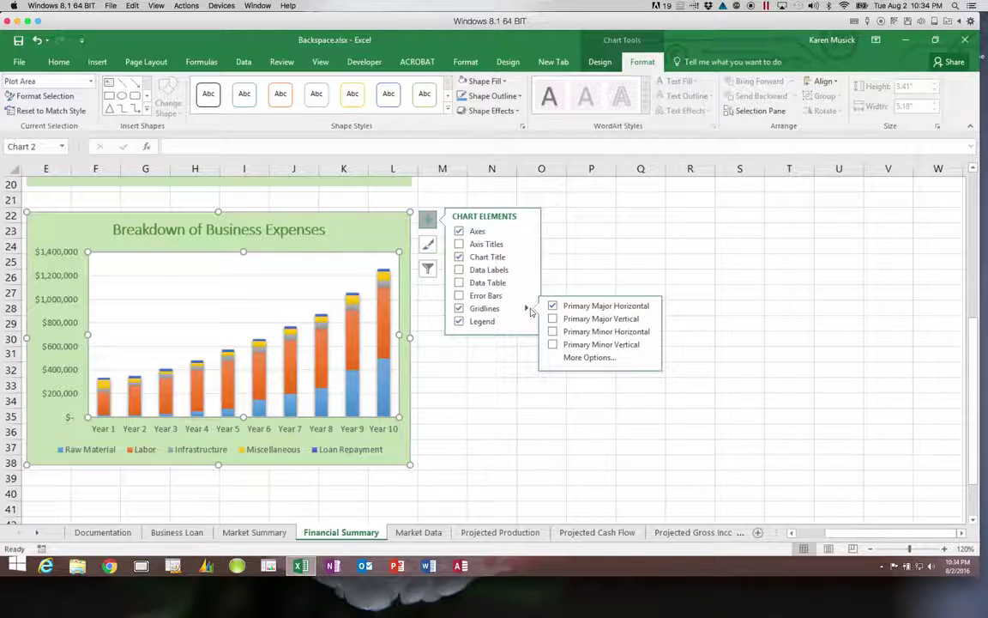
pyautogui.click(553, 318)
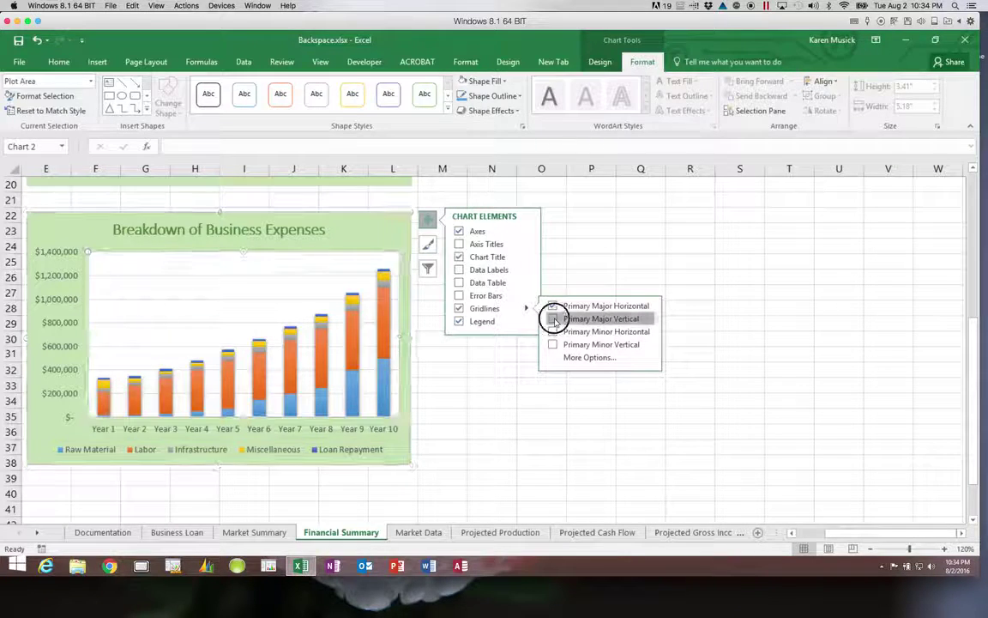